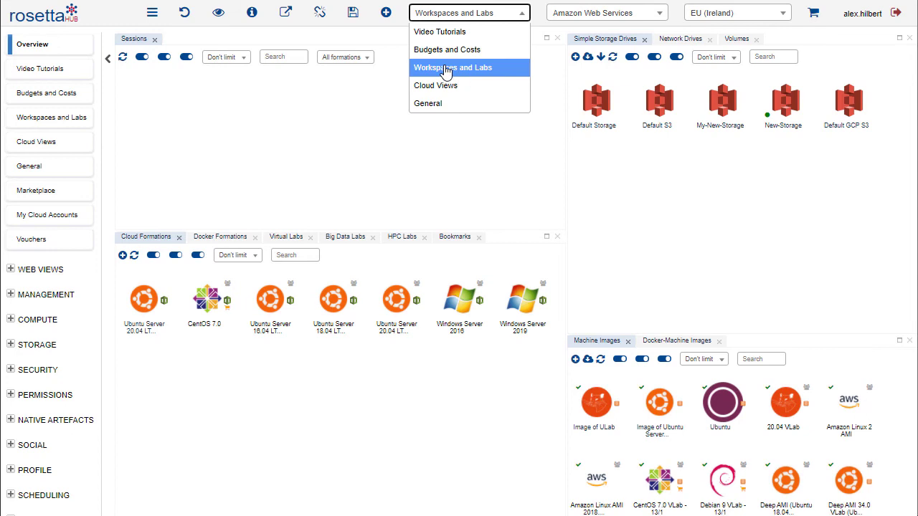
Set the console to the Workspaces and Labs perspective with Amazon Web Services as provider and EU (Ireland) as region
left_click(451, 69)
left_click(614, 18)
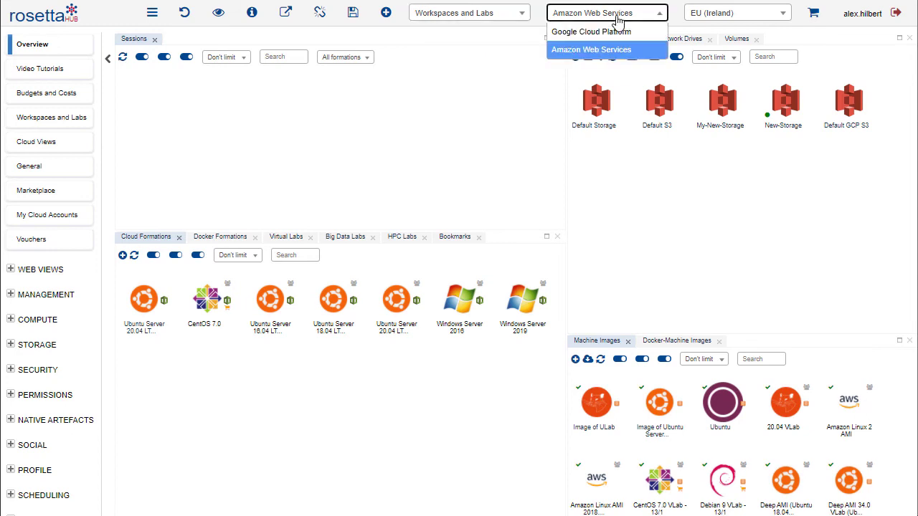
left_click(587, 50)
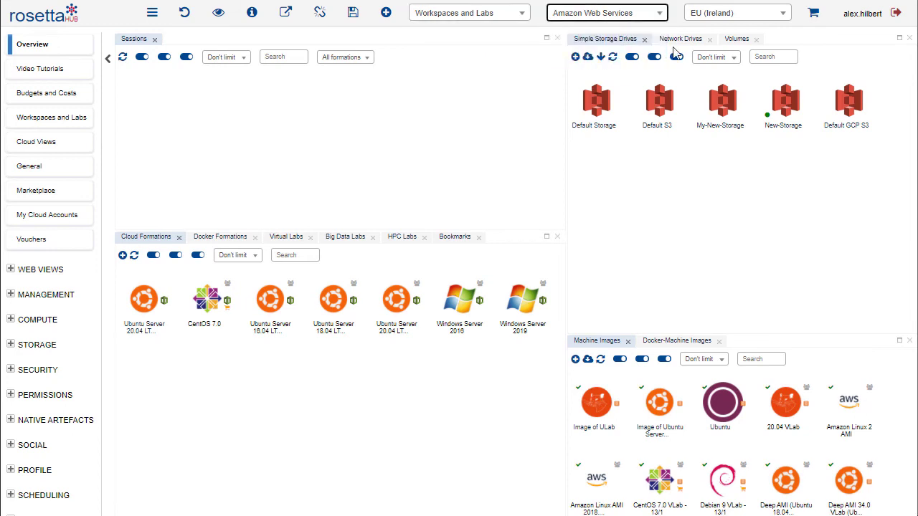
left_click(732, 15)
left_click(718, 33)
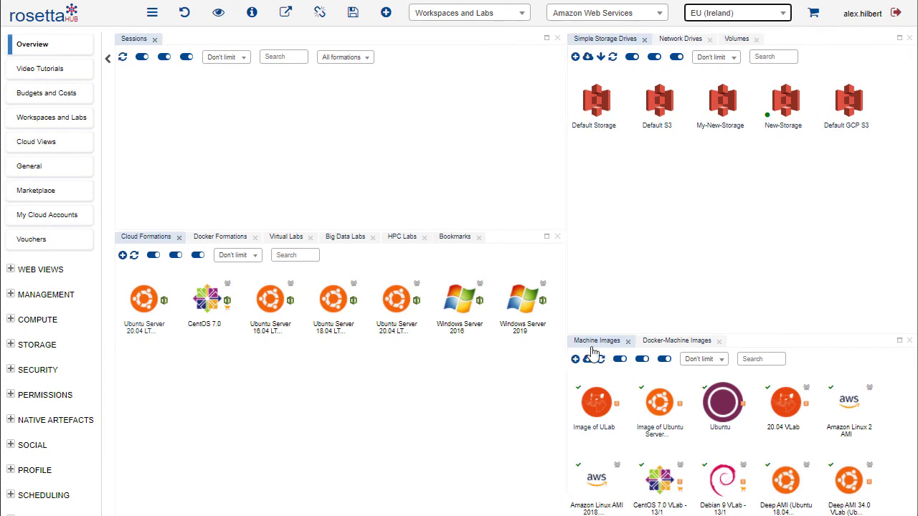
Start creating a machine image with Marketplace as its origin and SAP HANA as its label
left_click(574, 361)
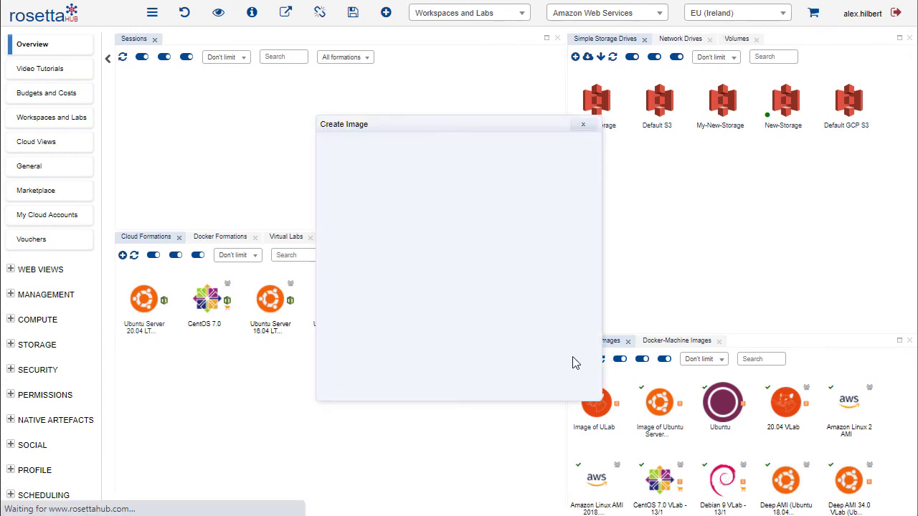
left_click(390, 155)
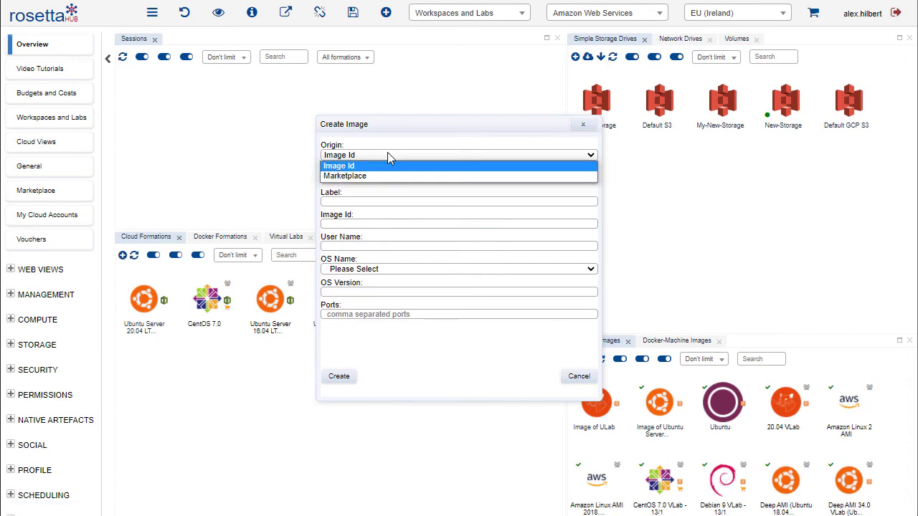
left_click(345, 176)
left_click(354, 201)
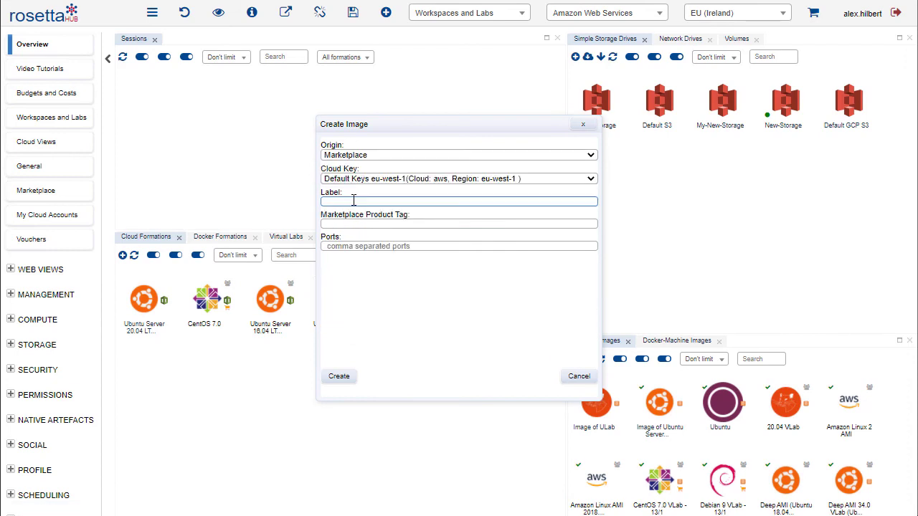
type("SAP HANA")
Switch to the AWS Marketplace page of SAP HANA, express edition (32GB) in the other browser and copy its full URL
left_click(355, 222)
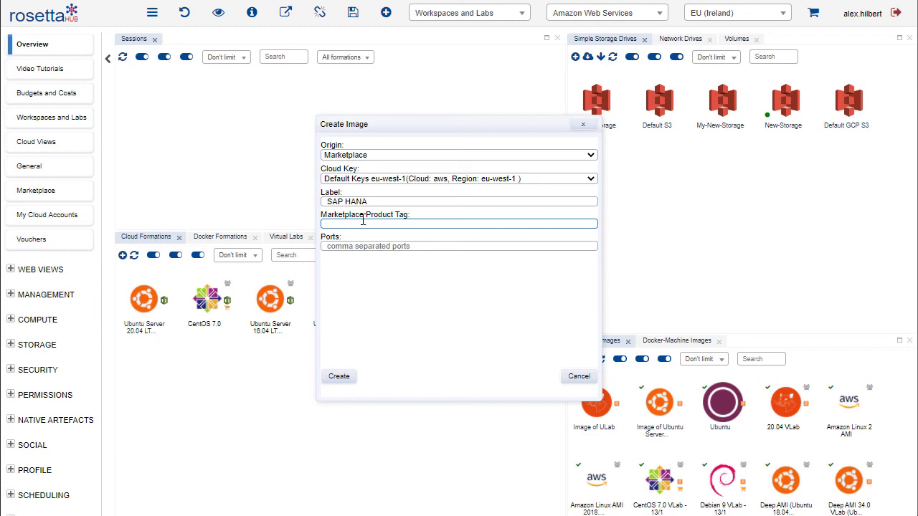
key("alt+Tab")
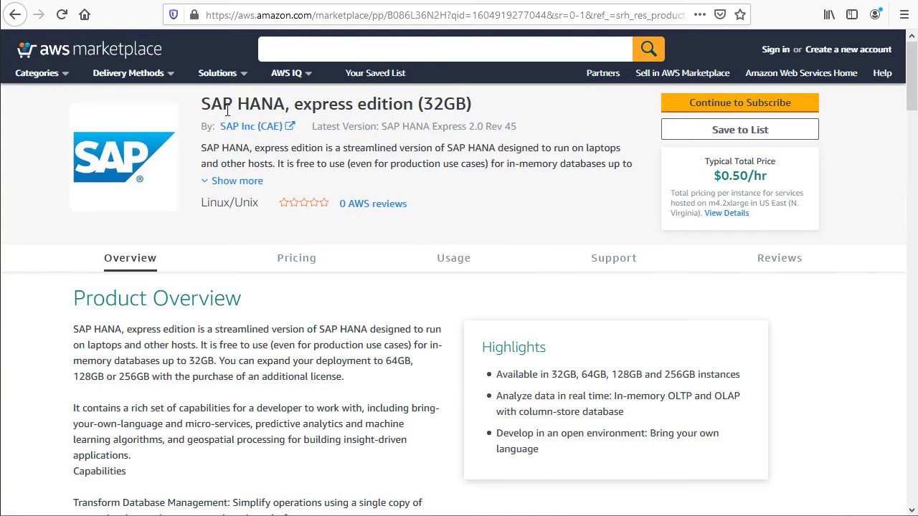
left_click_drag(203, 104, 323, 104)
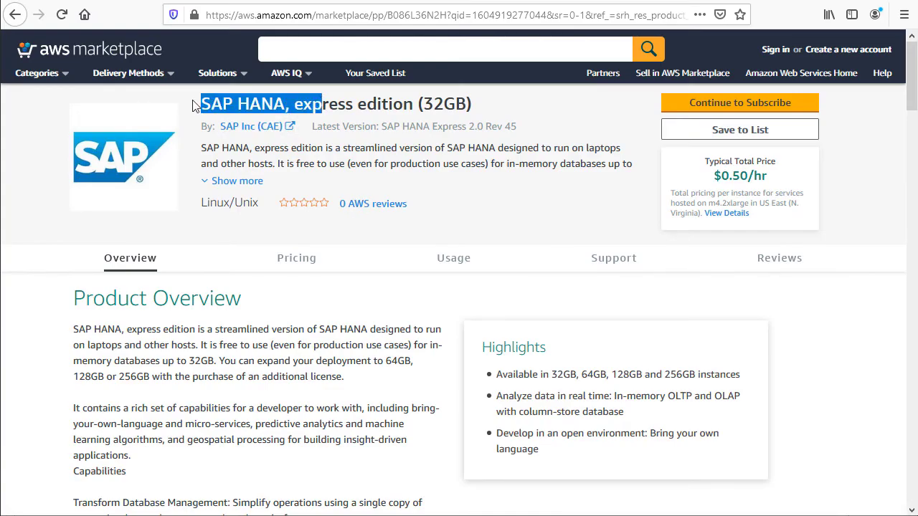
left_click(198, 100)
left_click(359, 14)
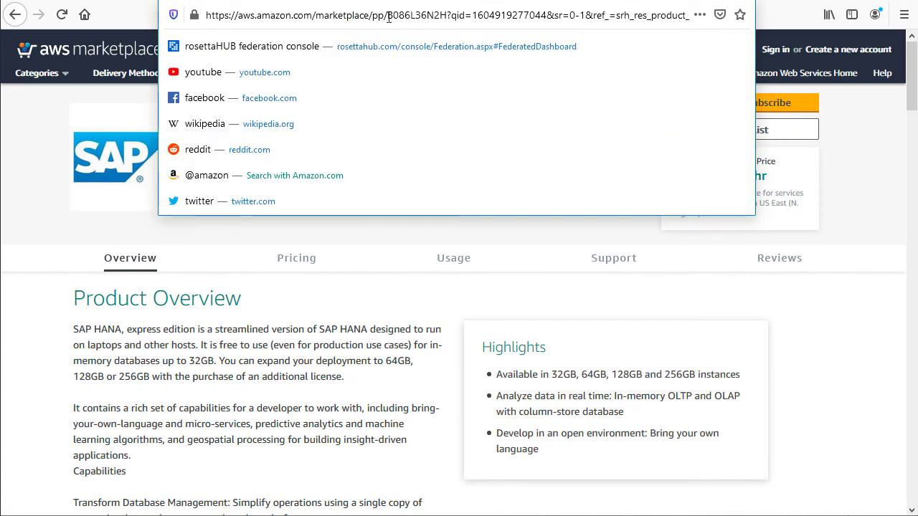
left_click_drag(389, 16, 447, 50)
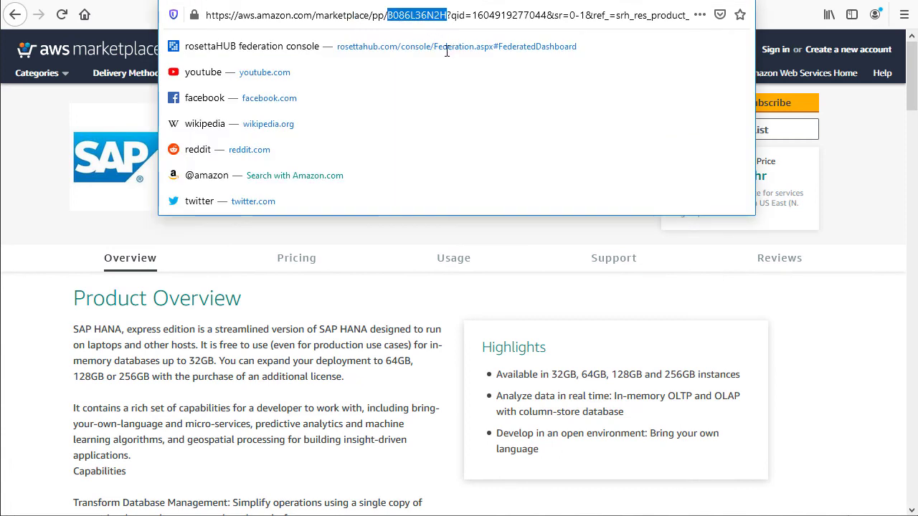
left_click(61, 133)
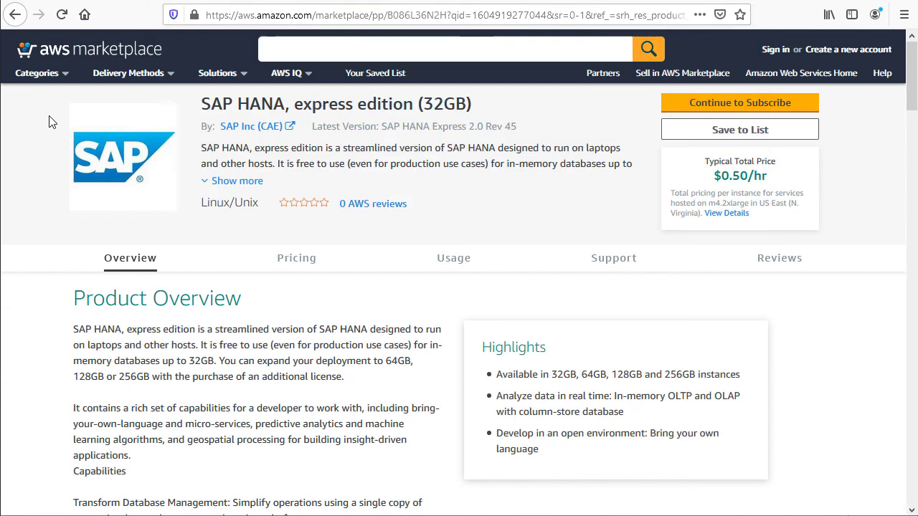
left_click(364, 13)
right_click(363, 16)
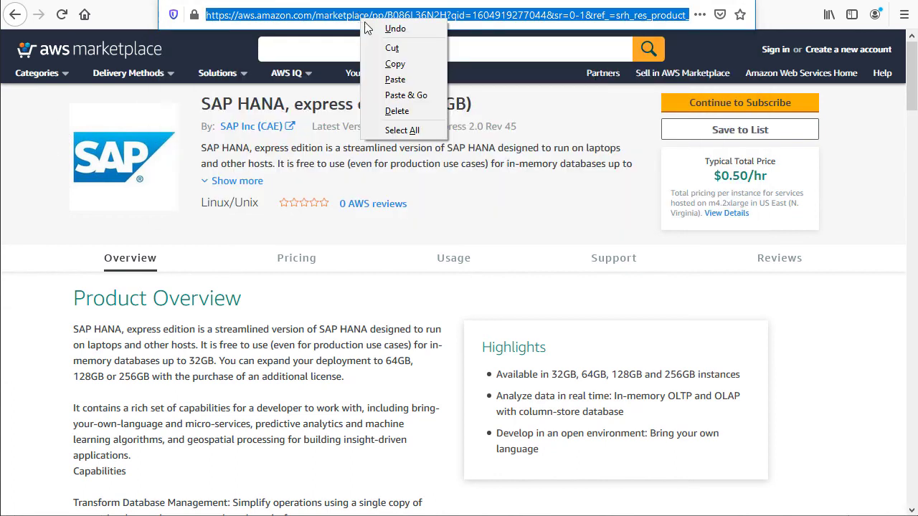
left_click(384, 65)
Return to the rosettaHUB image form and paste the copied product URL as the Marketplace Product Tag
key("alt+Tab")
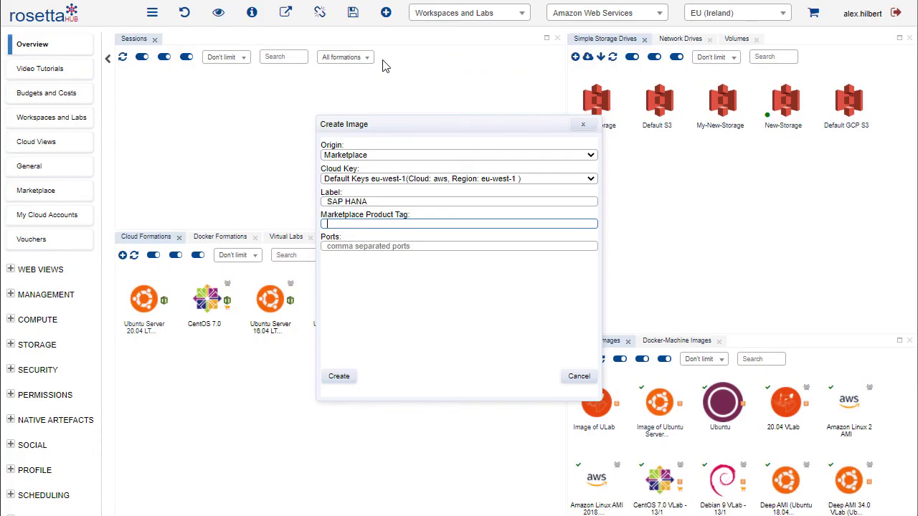
left_click(358, 223)
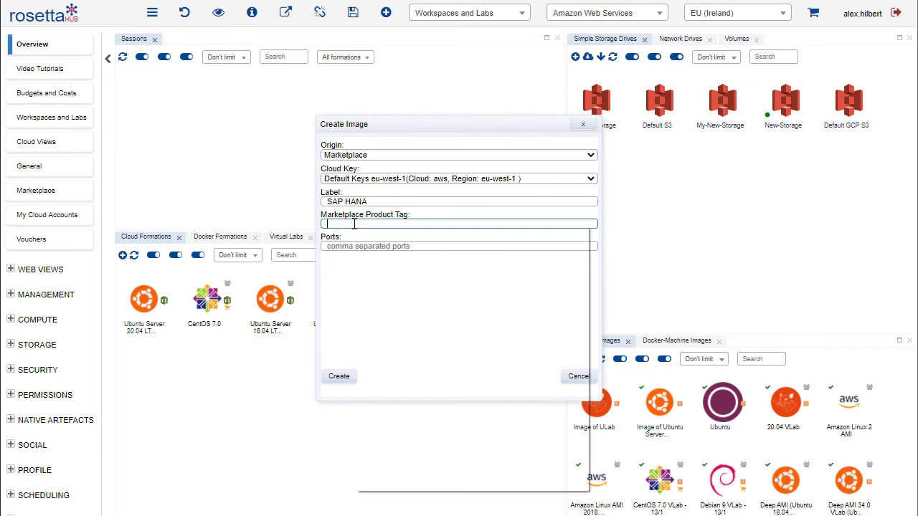
right_click(353, 224)
left_click(393, 335)
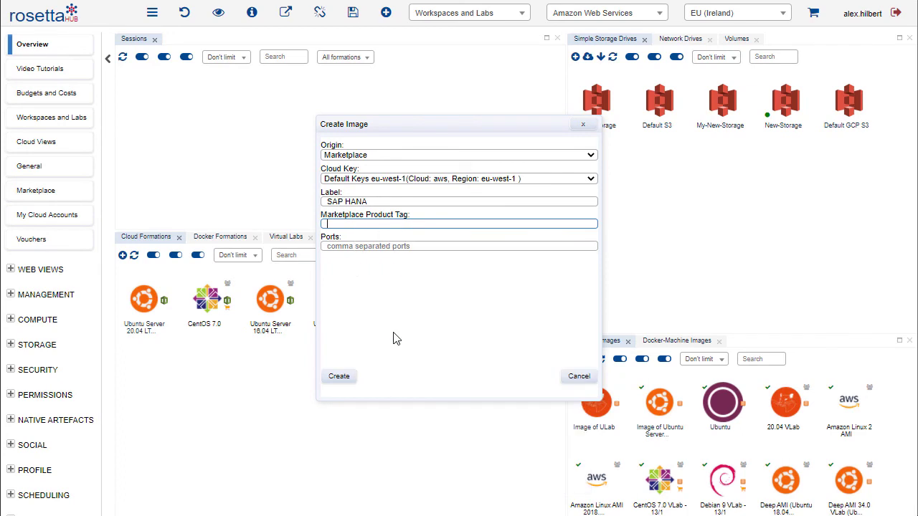
Set the image's ports to 22 and create the image
left_click(353, 247)
type("22")
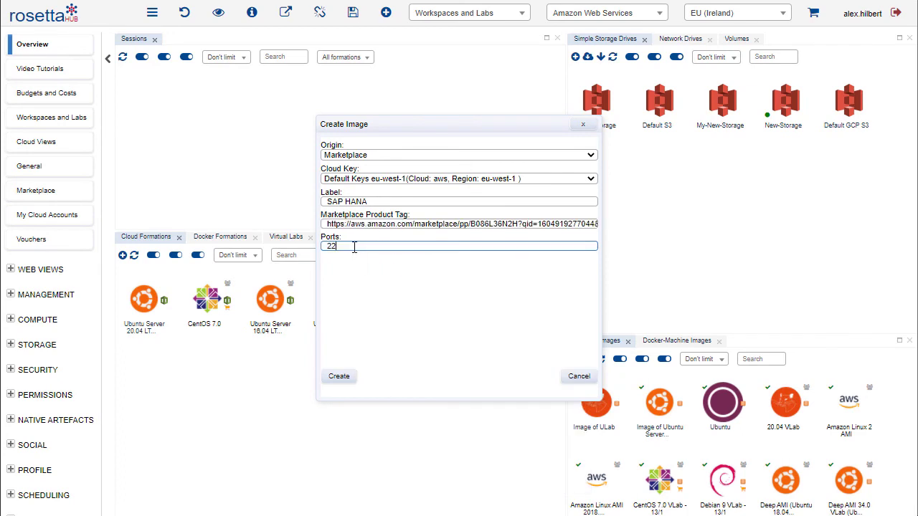
left_click(342, 375)
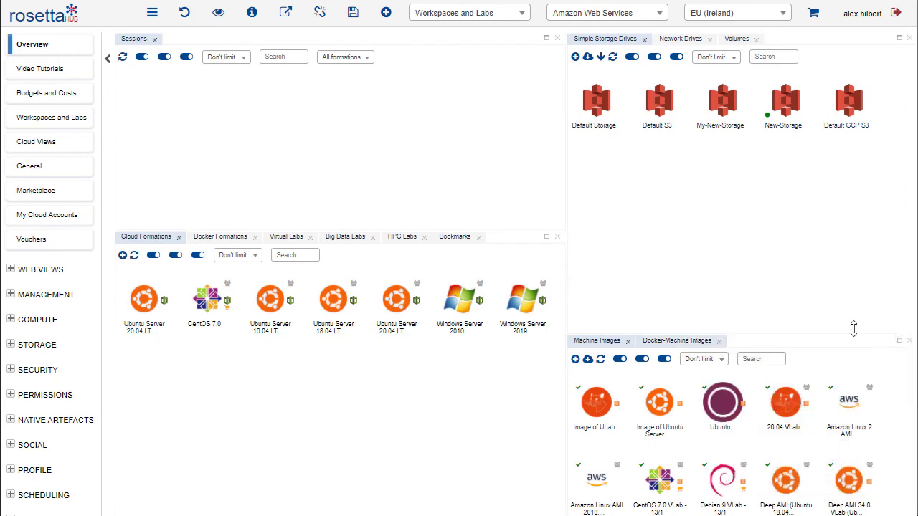
Enlarge the machine images area, open the launch settings of the SAP HANA, express edition image and choose Spot Machine as the type
left_click_drag(775, 335, 767, 244)
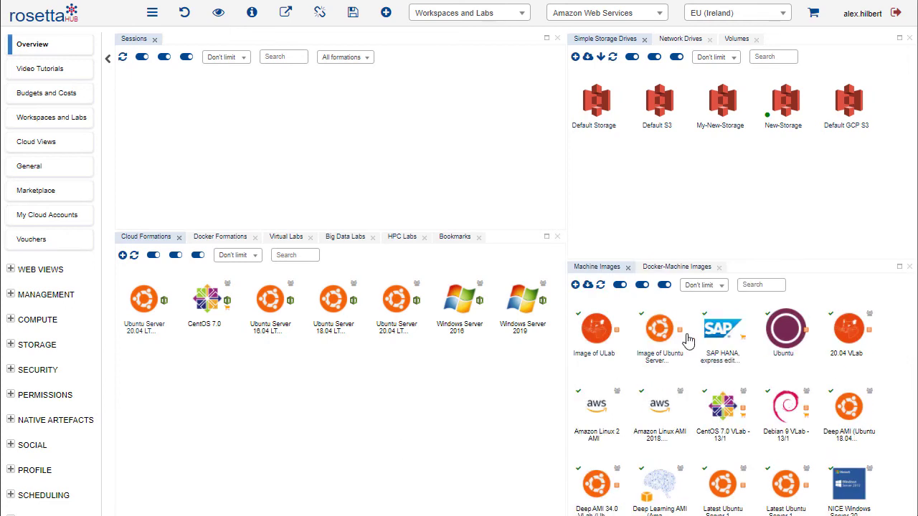
left_click(723, 331)
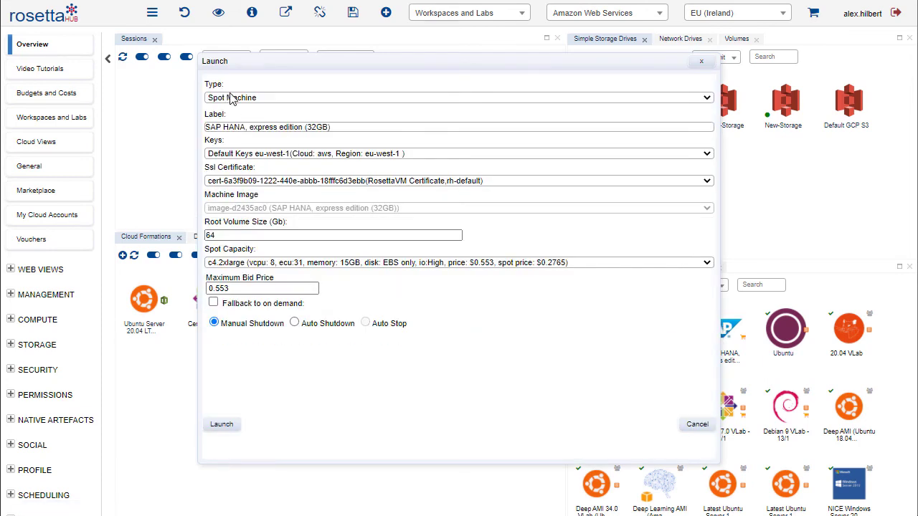
left_click(234, 99)
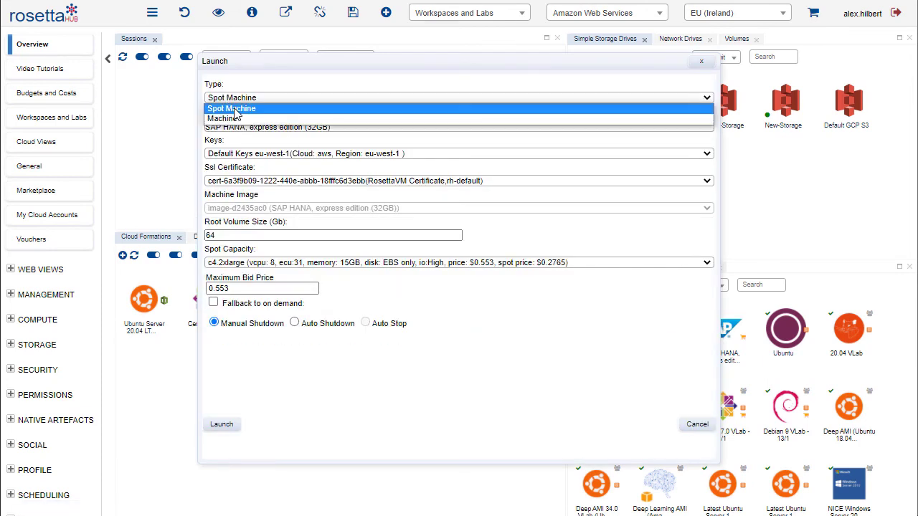
left_click(273, 108)
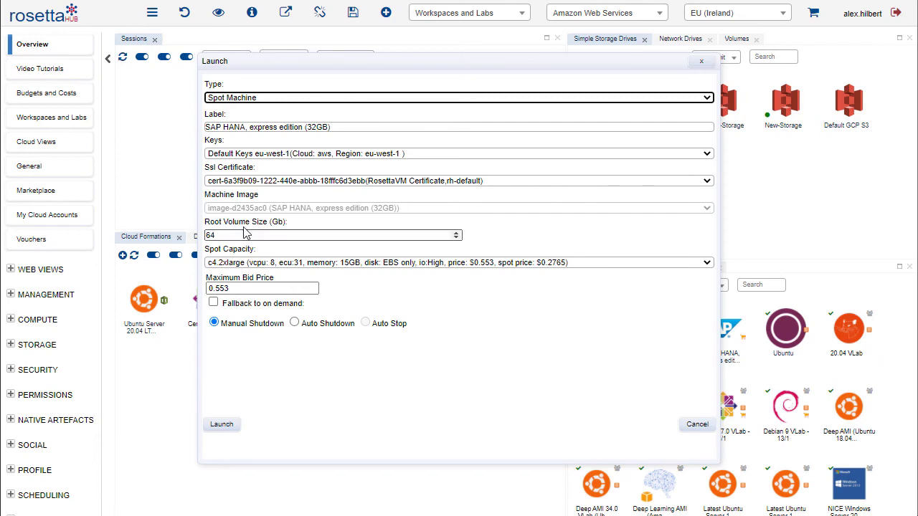
Review the root volume size and spot capacity settings, and launch the SAP HANA spot machine
left_click_drag(221, 223, 259, 223)
left_click(306, 221)
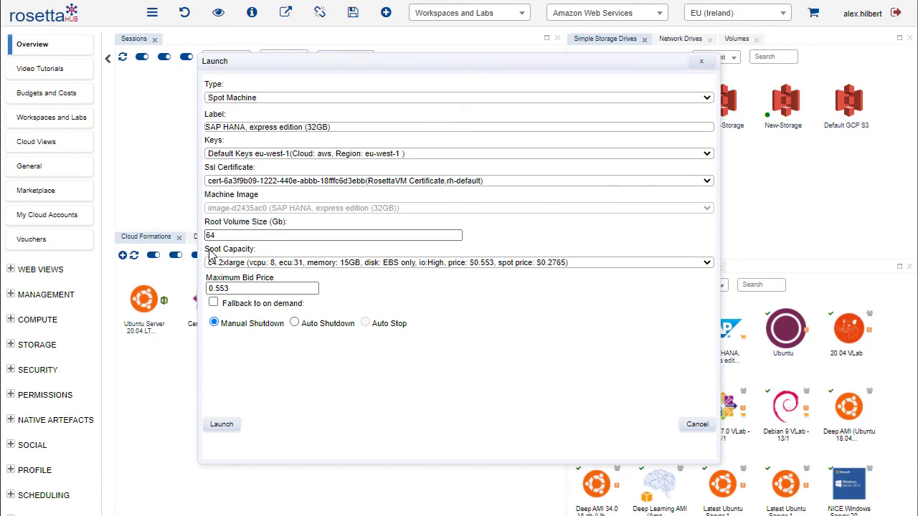
left_click_drag(210, 251, 255, 251)
left_click(291, 273)
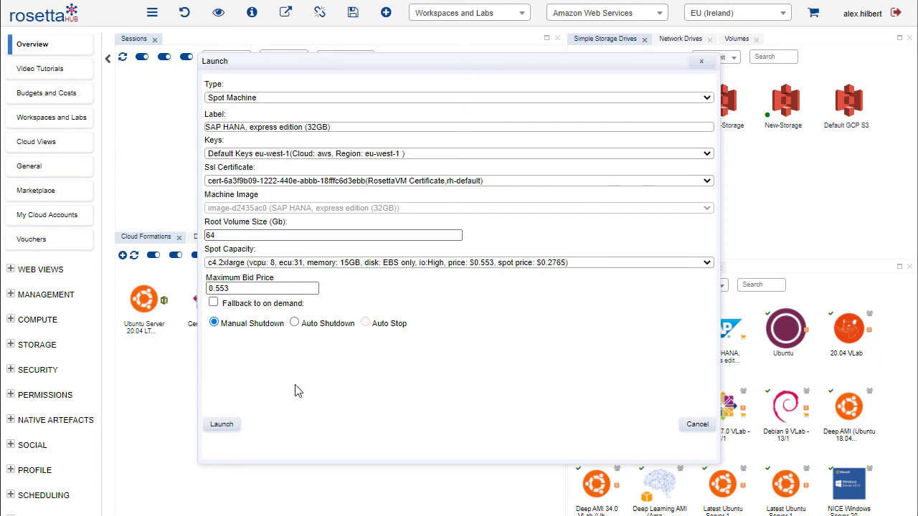
left_click(222, 425)
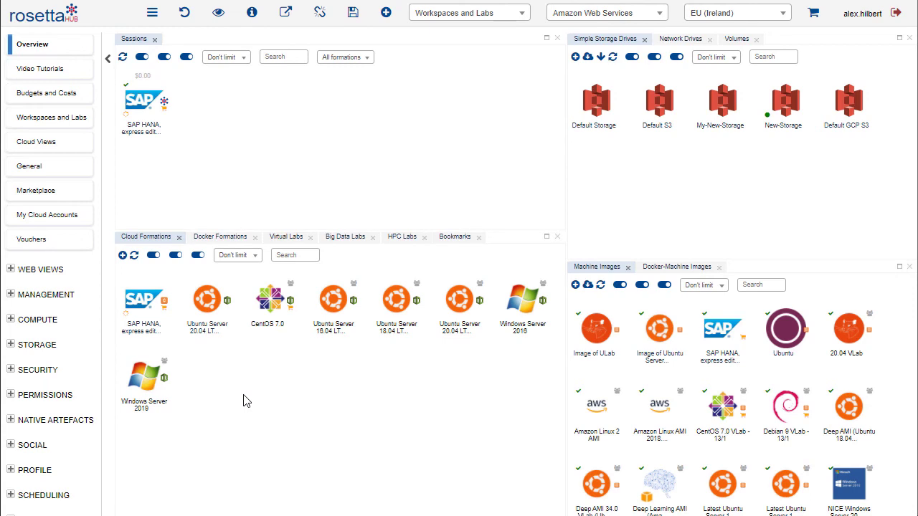
Open the SAP HANA session's SSH connectivity information and download PuTTY and the .ppk private key file
double_click(144, 100)
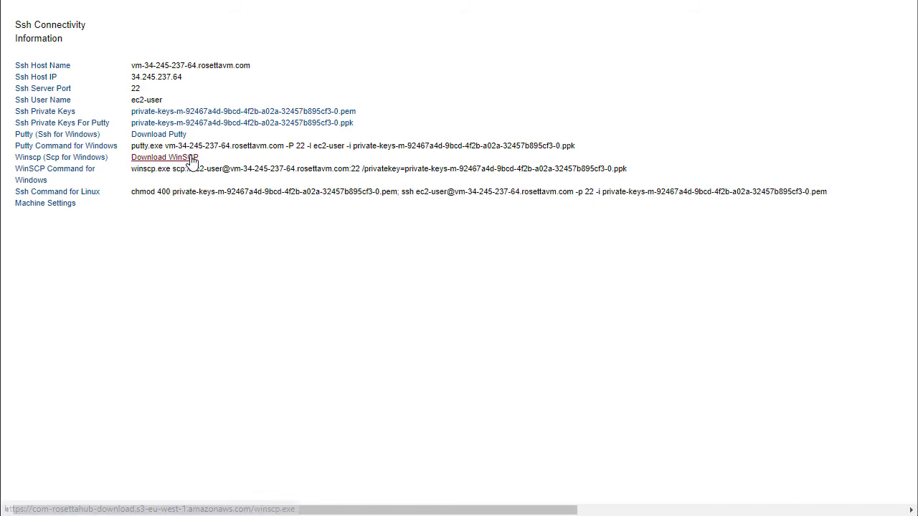
left_click(150, 138)
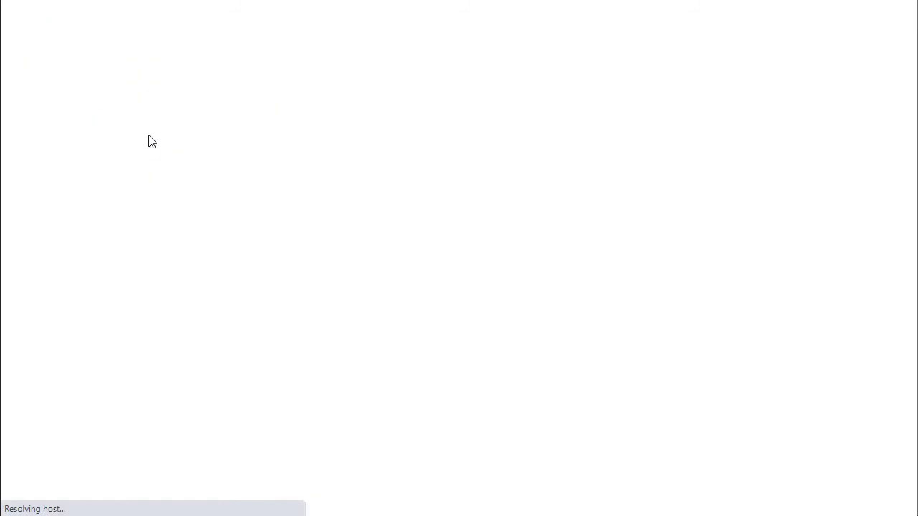
left_click(273, 124)
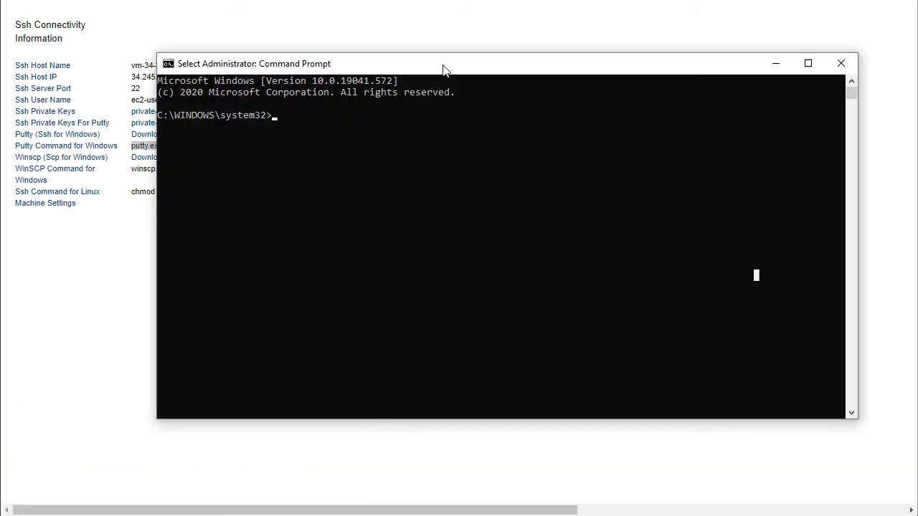
In Command Prompt, change to the E: drive and run the PuTTY command from the SSH connectivity page
left_click_drag(443, 70, 488, 103)
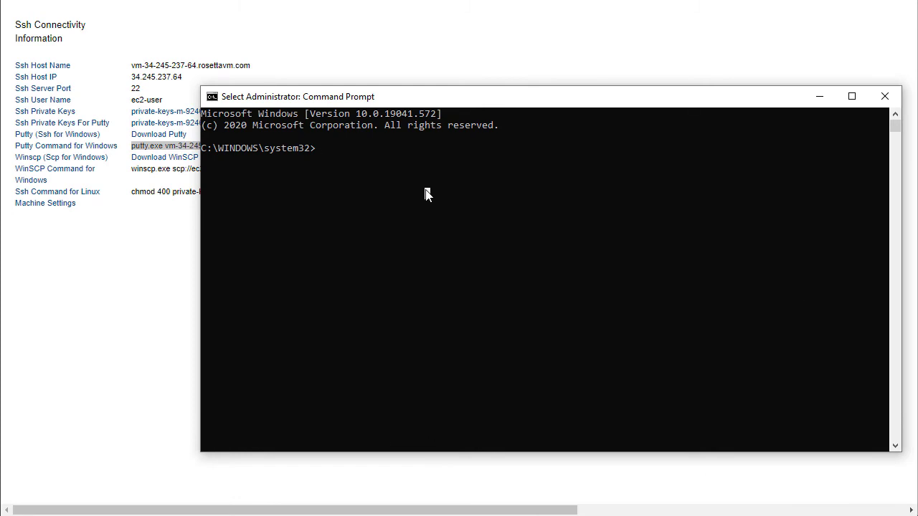
type("e:")
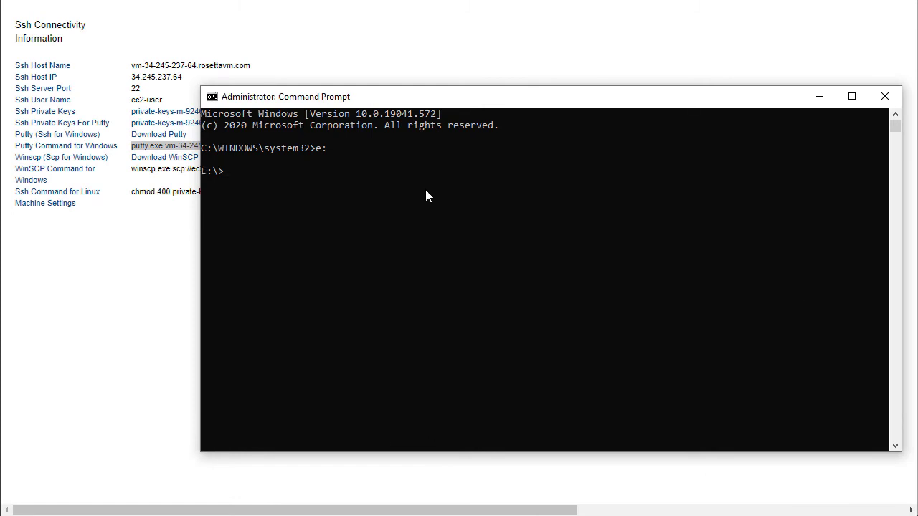
right_click(426, 195)
key("Return")
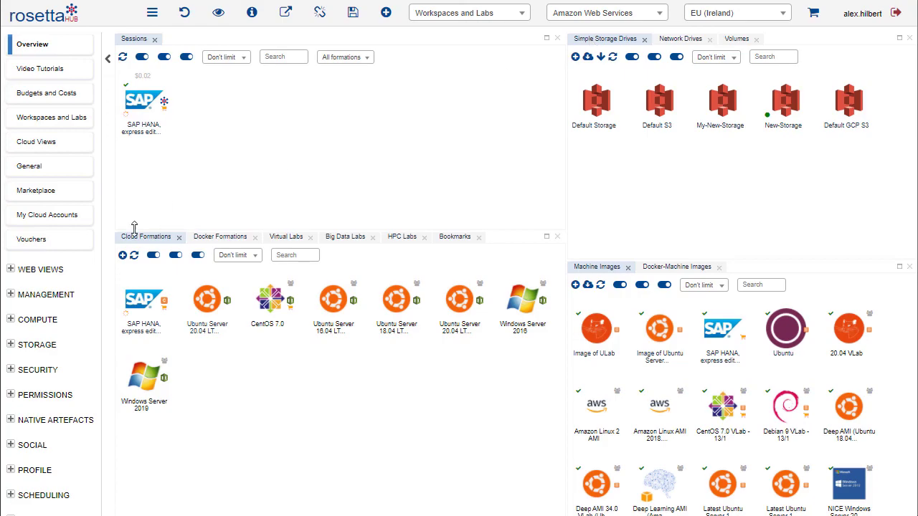
Open the organizations management page, enlarge the organizations table and select the WASHINGTON-Class organization
left_click(23, 300)
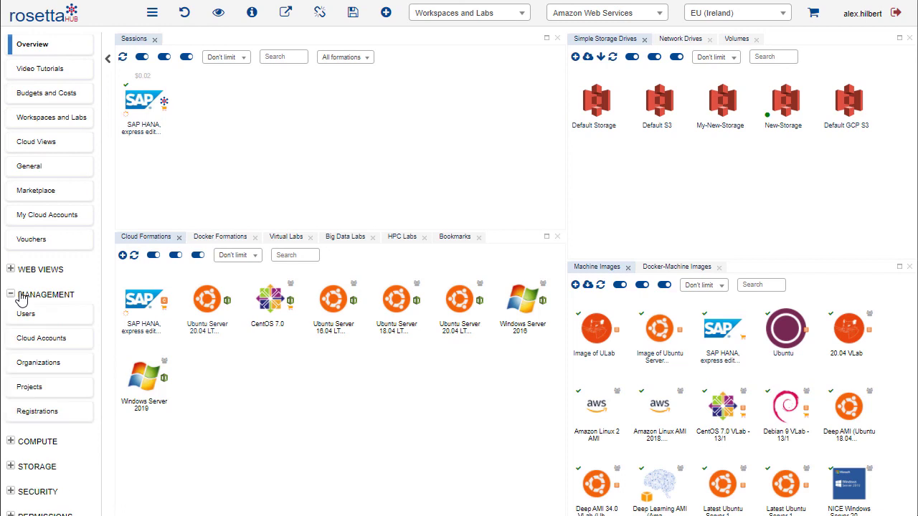
left_click(30, 365)
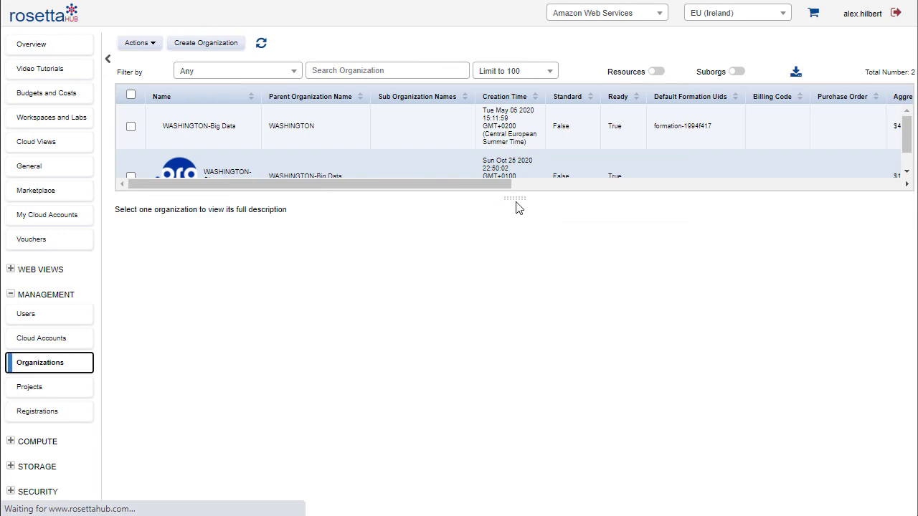
left_click_drag(517, 197, 515, 255)
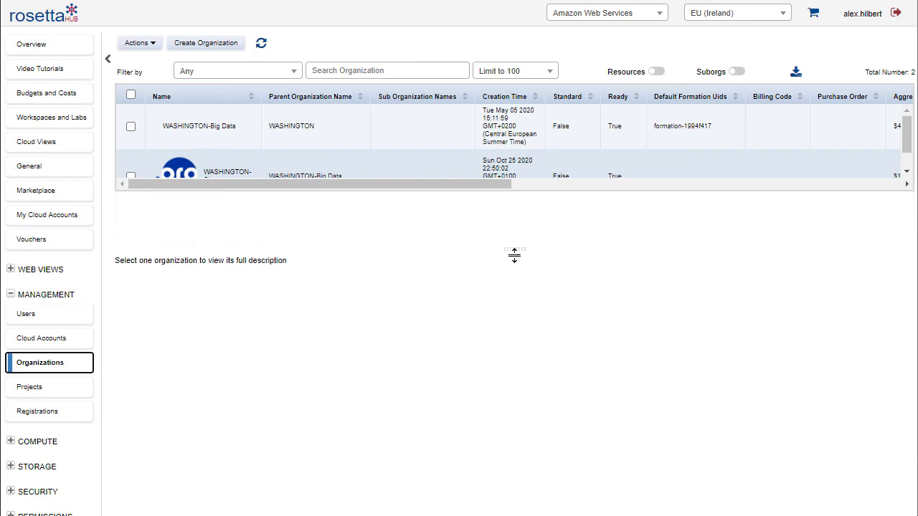
left_click(131, 177)
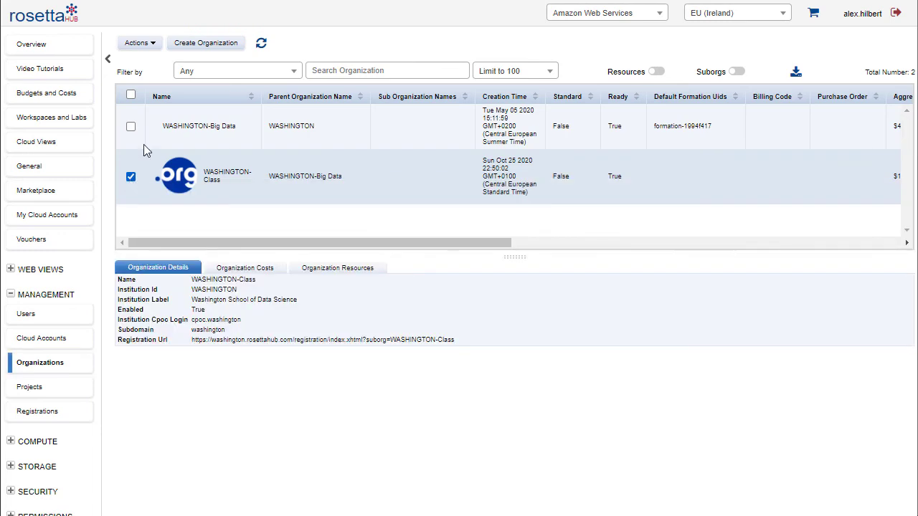
Assign the SAP HANA, express edition (32GB) marketplace role to the WASHINGTON-Class organization
left_click(142, 44)
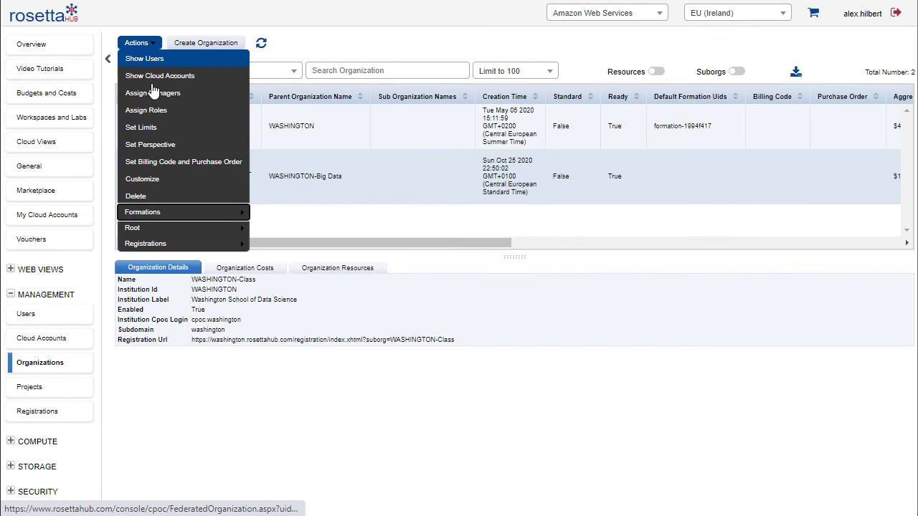
left_click(157, 113)
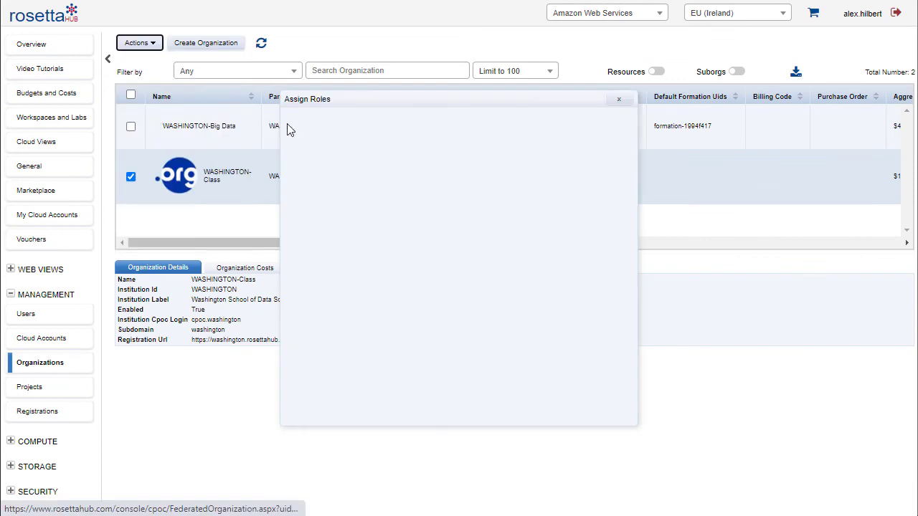
left_click(334, 120)
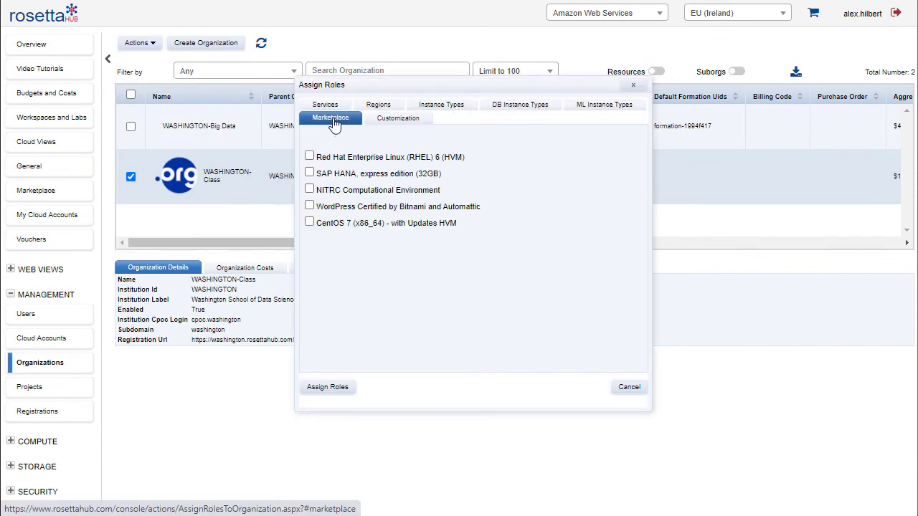
left_click(309, 174)
left_click(327, 387)
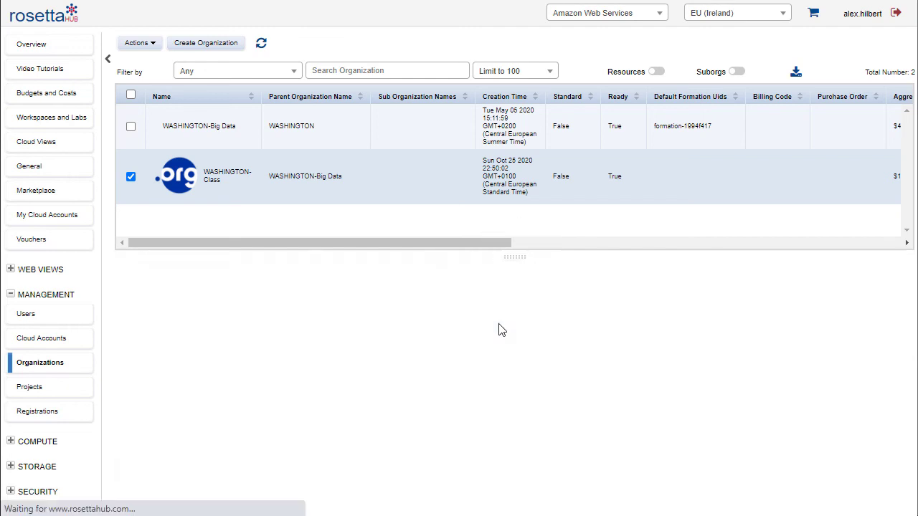
Return to the overview and share the SAP HANA, express edition cloud formation with the WASHINGTON-Class organization
left_click(32, 298)
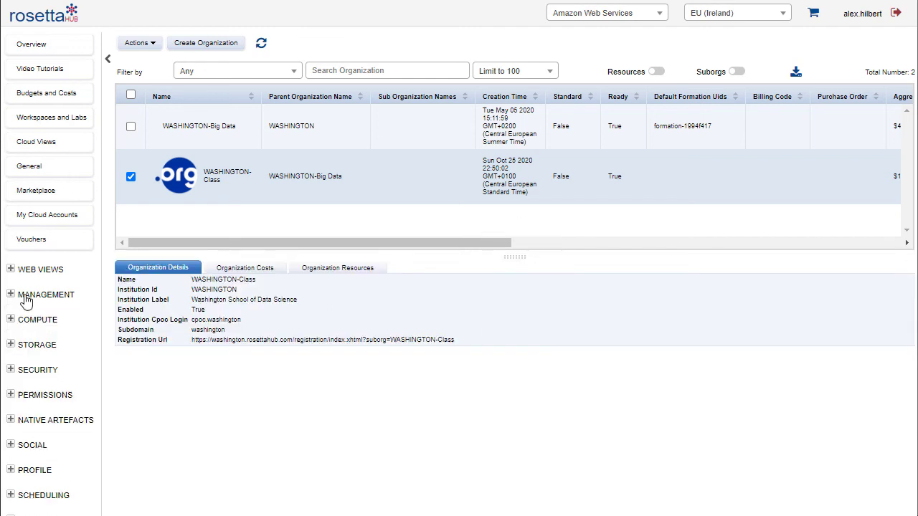
left_click(36, 52)
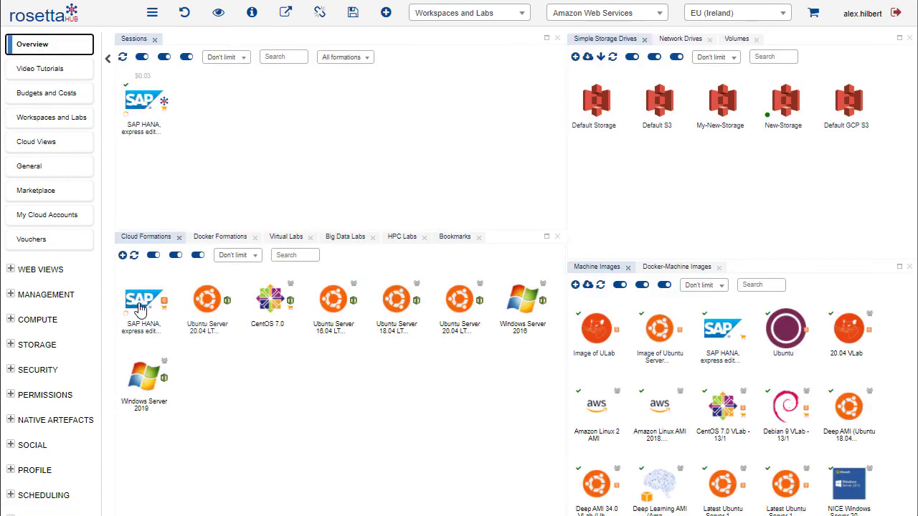
right_click(140, 309)
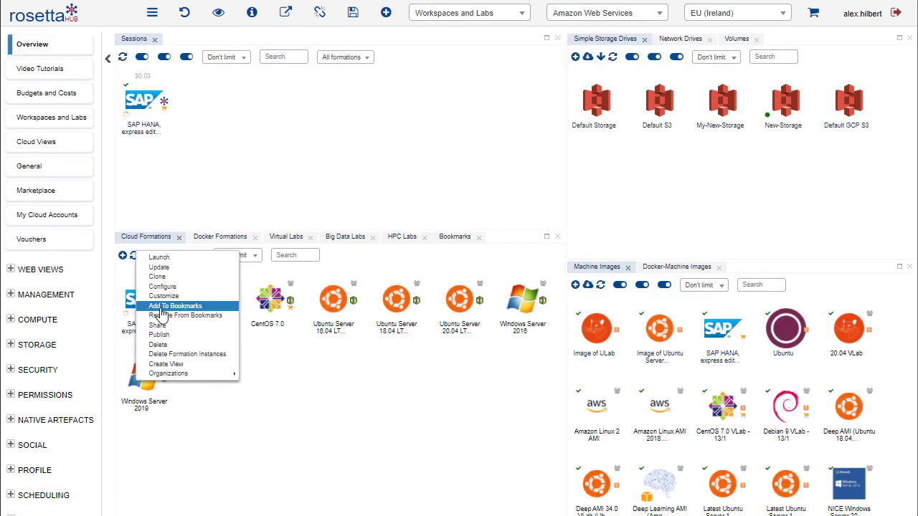
left_click(172, 325)
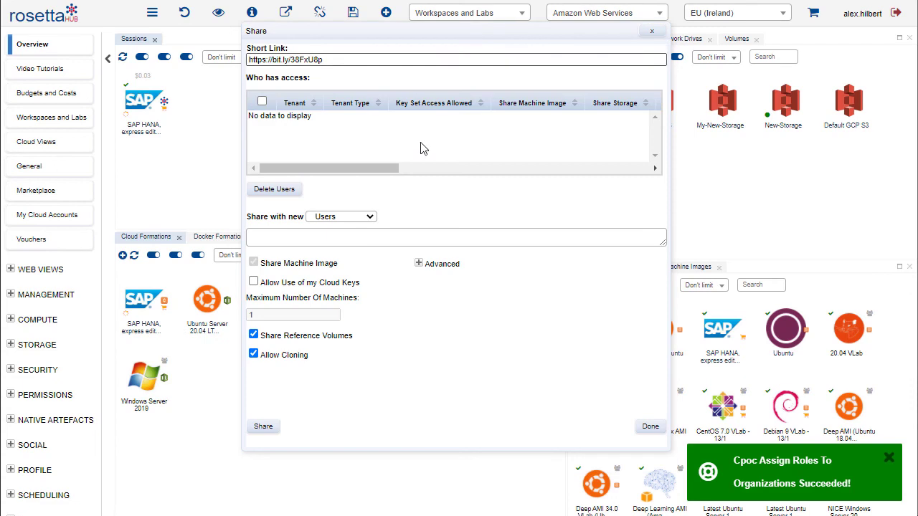
left_click(369, 216)
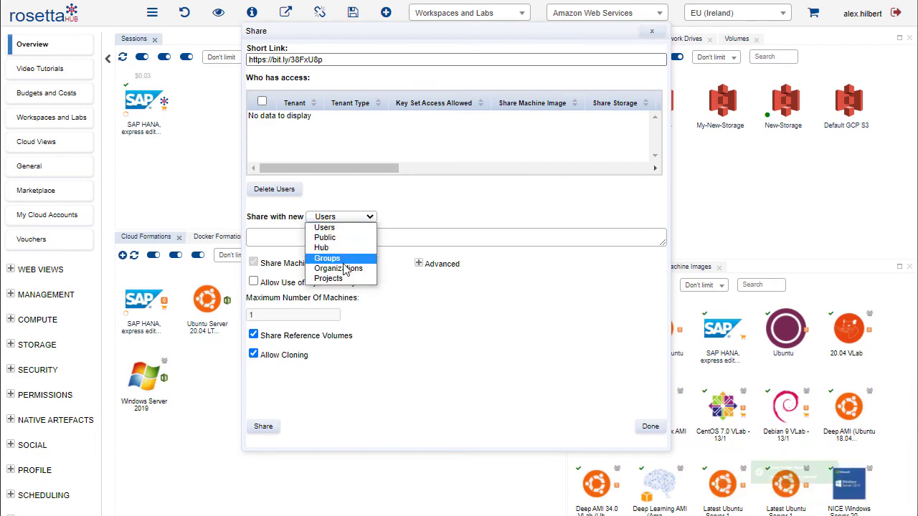
left_click(344, 268)
left_click(342, 236)
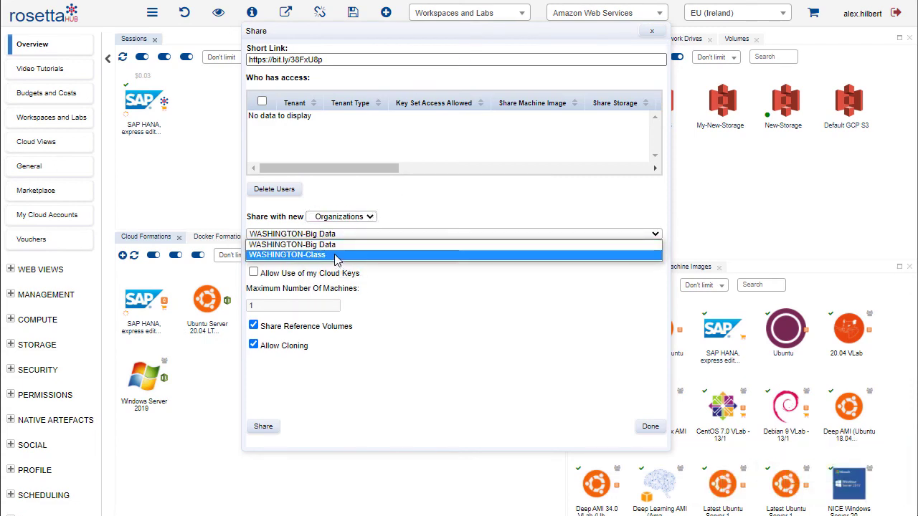
left_click(334, 256)
left_click(265, 431)
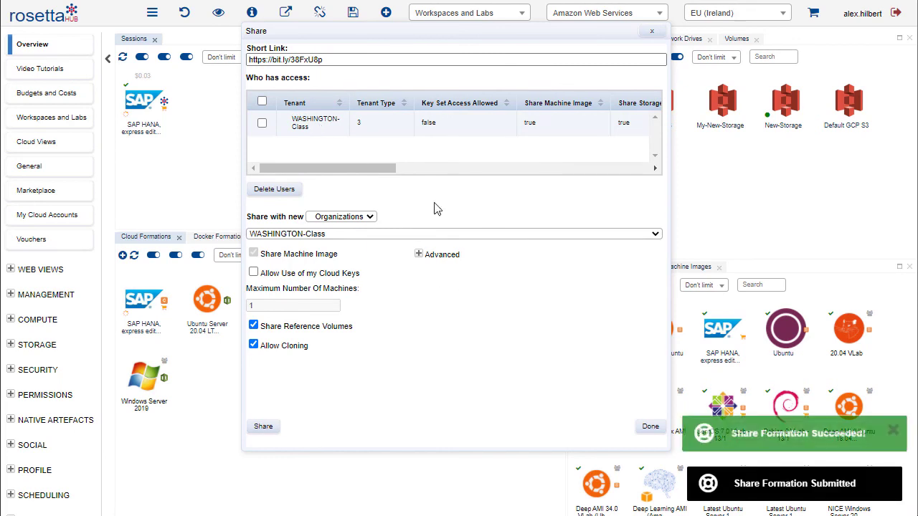
left_click(650, 426)
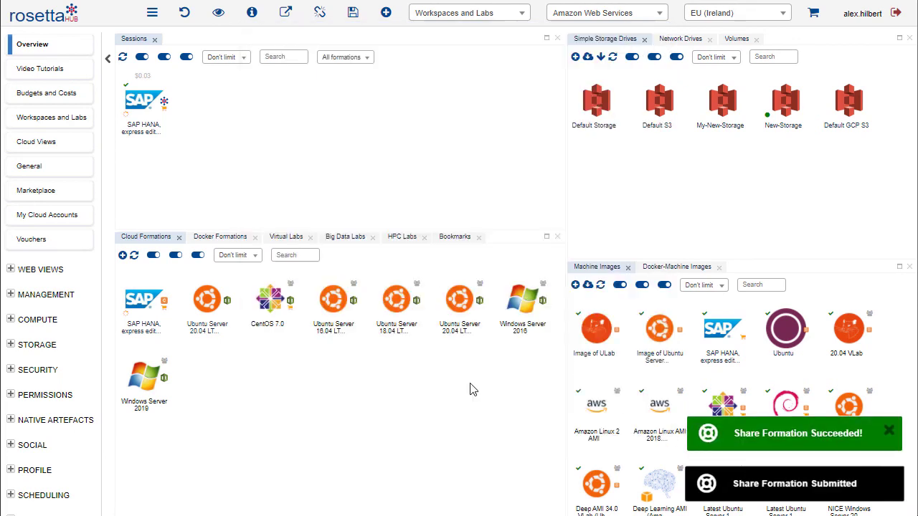
Launch the SAP HANA, express edition spot machine formation for the organizations it is shared with, confirming the launch
right_click(143, 299)
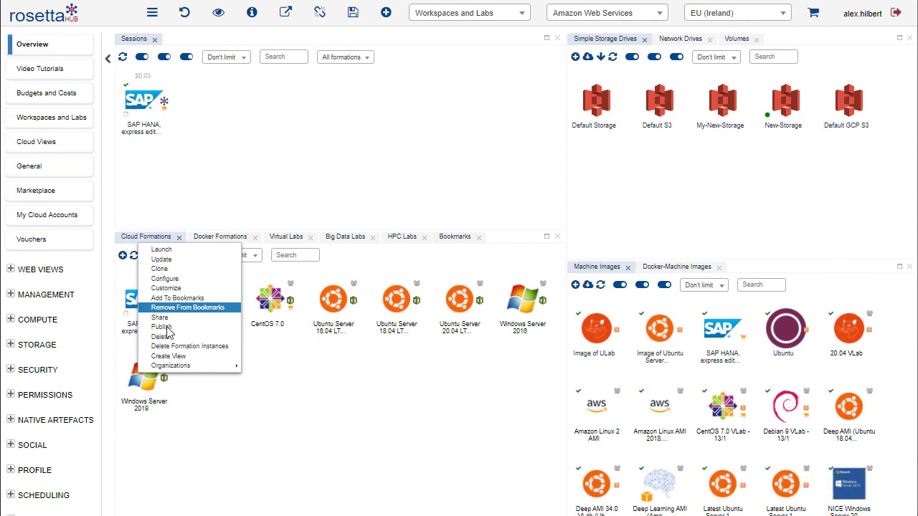
mouse_move(172, 367)
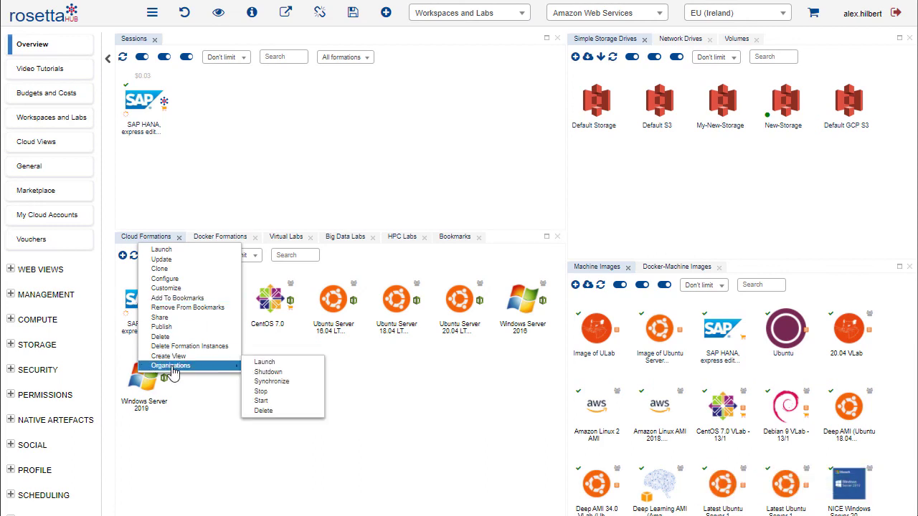
left_click(281, 366)
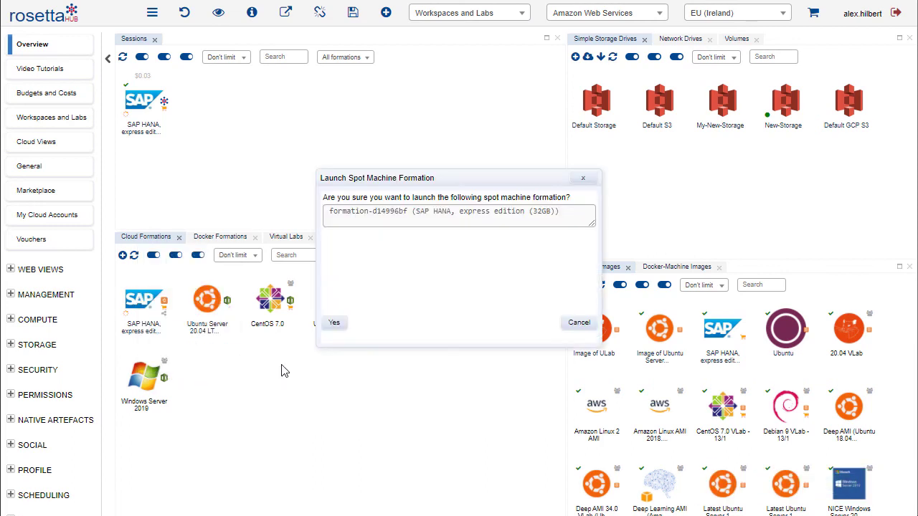
left_click(331, 323)
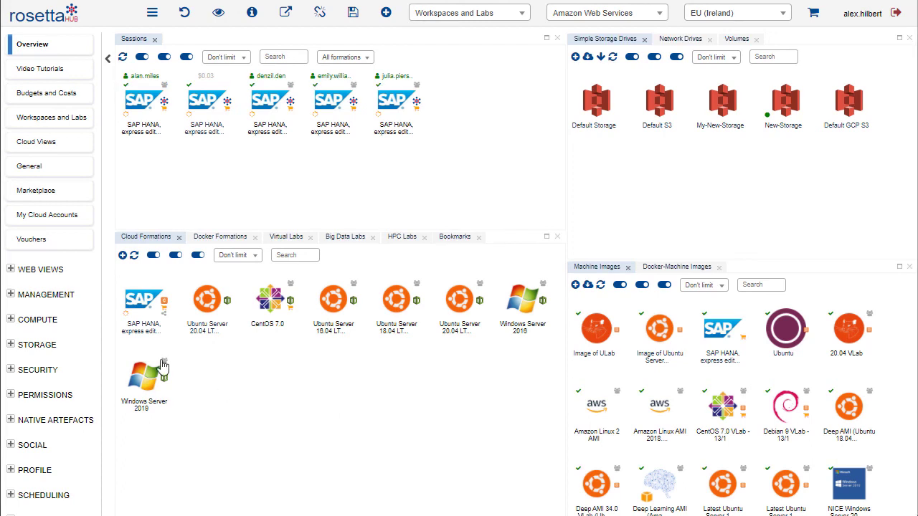
Shut down the SAP HANA, express edition spot machine formation for its organizations, confirming the shutdown
right_click(136, 302)
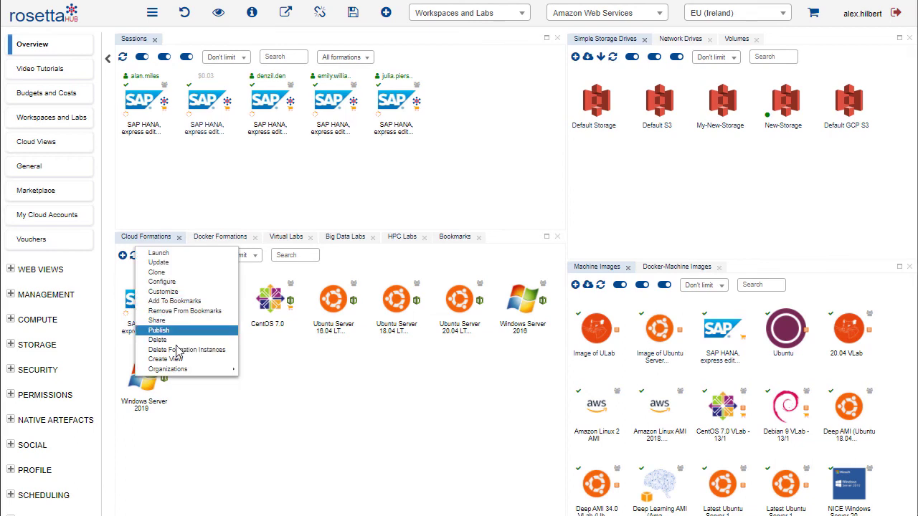
mouse_move(181, 368)
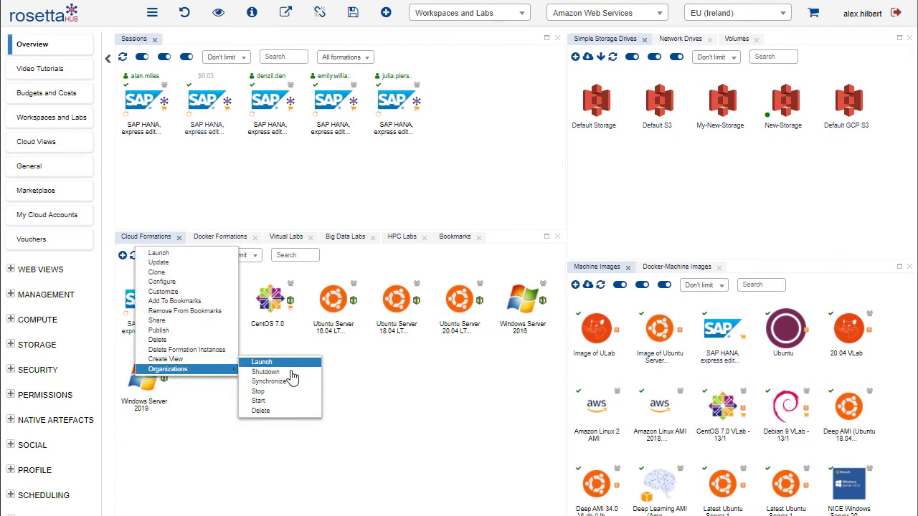
left_click(269, 372)
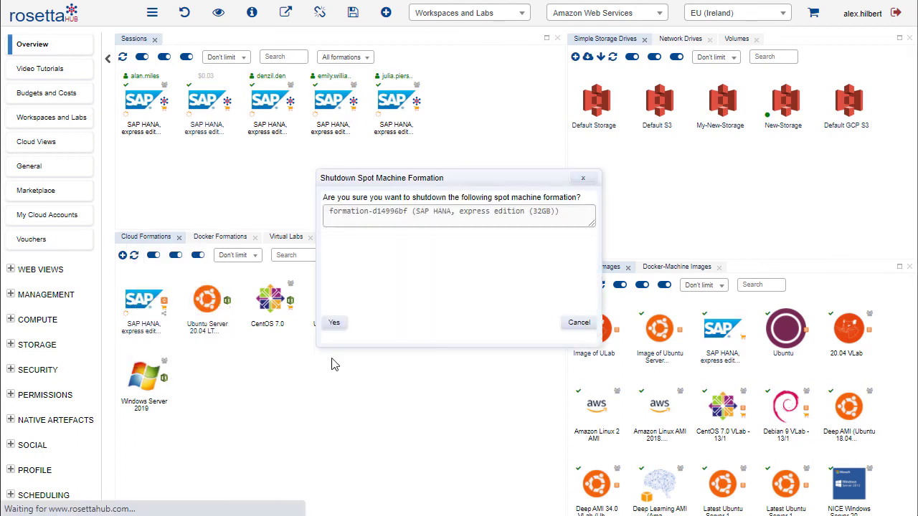
left_click(335, 323)
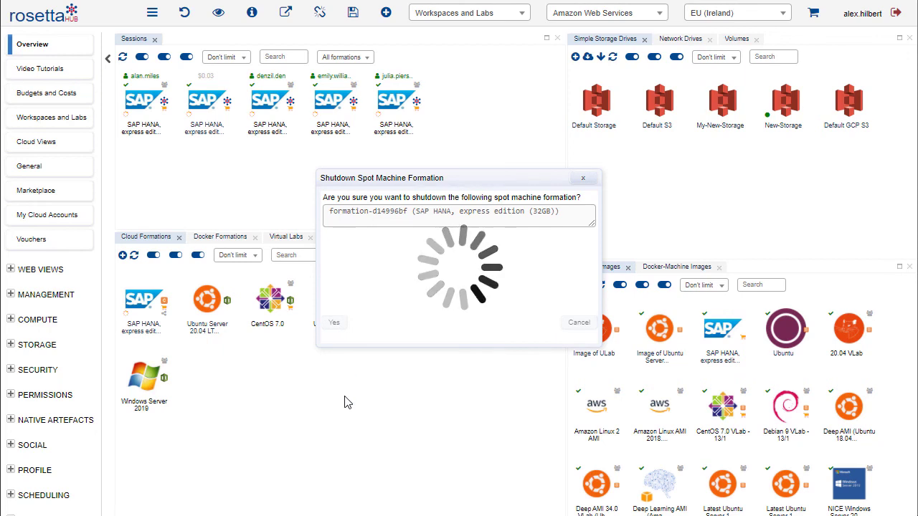